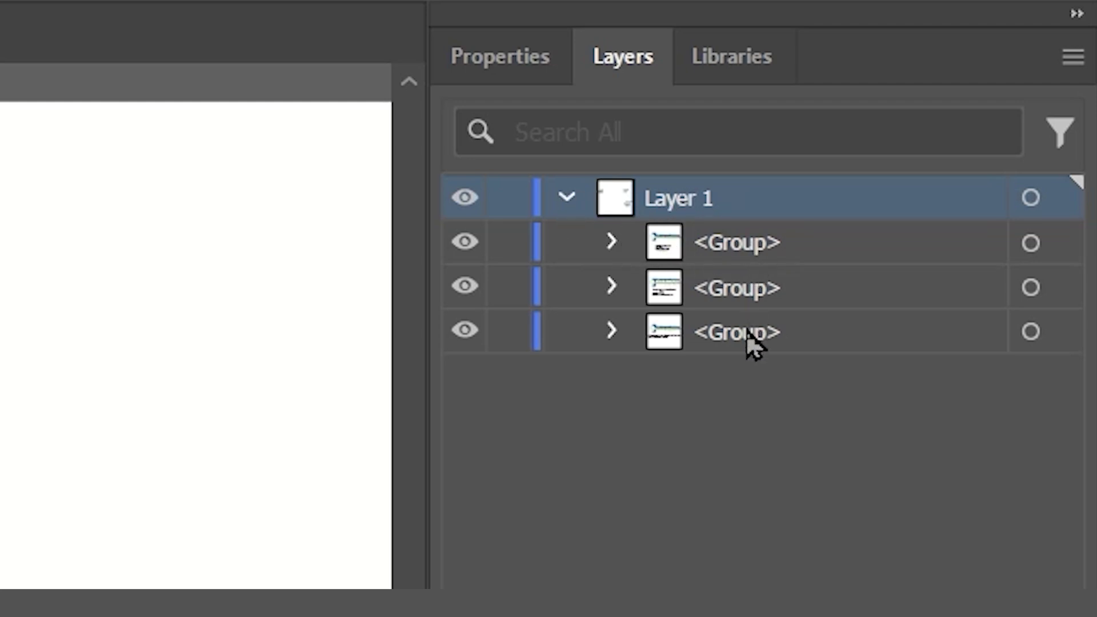
# Add two new layers above Layer 1, after checking the contents of its first group
pyautogui.click(617, 240)
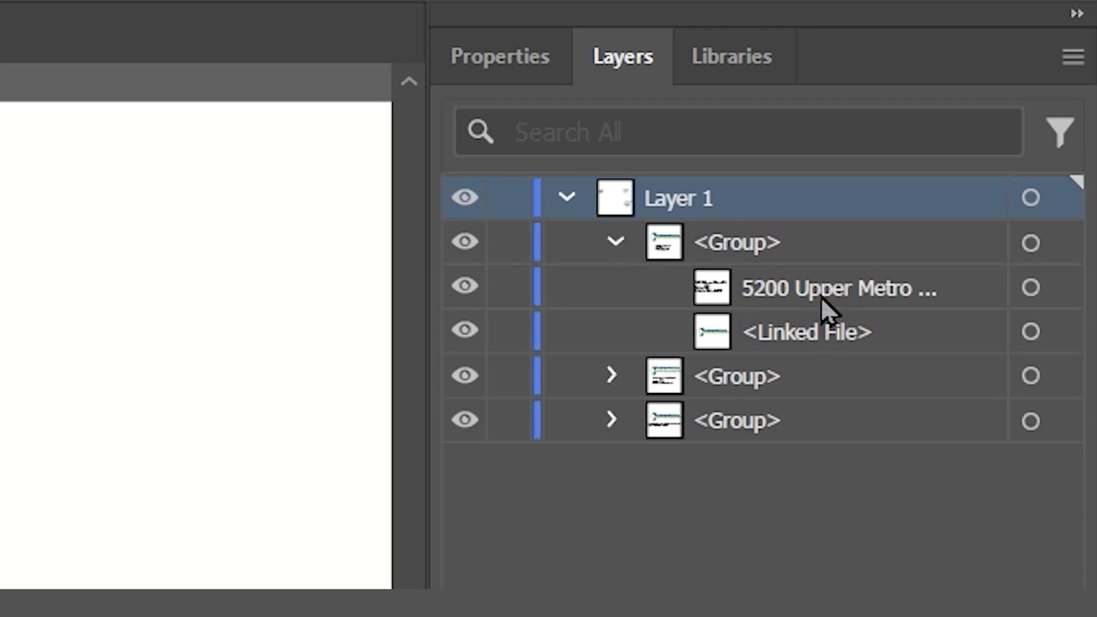
pyautogui.click(612, 240)
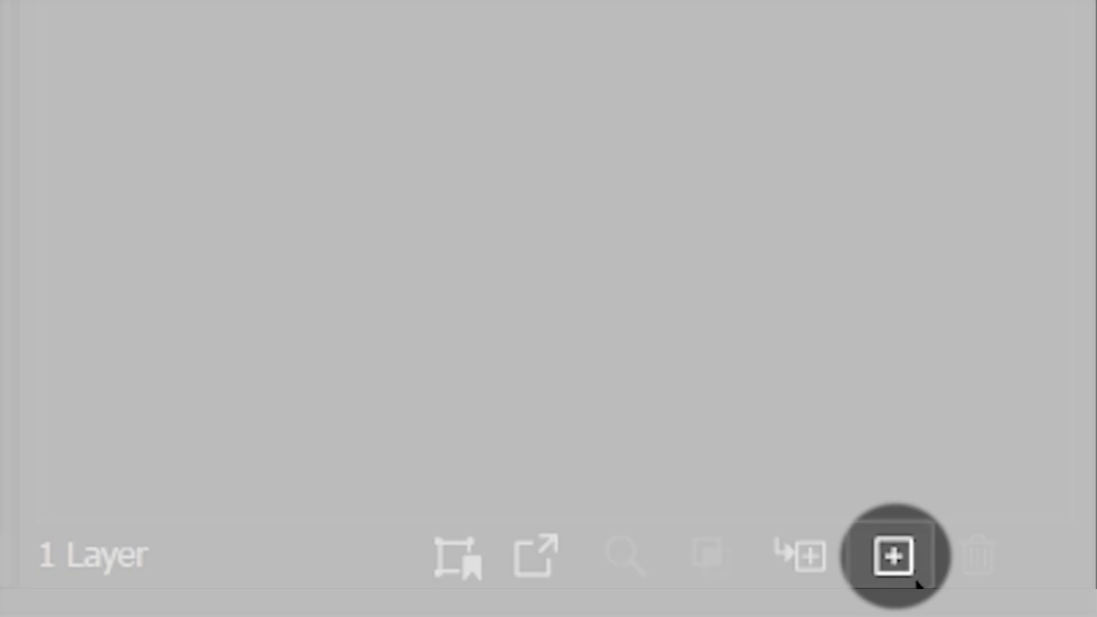
pyautogui.click(893, 563)
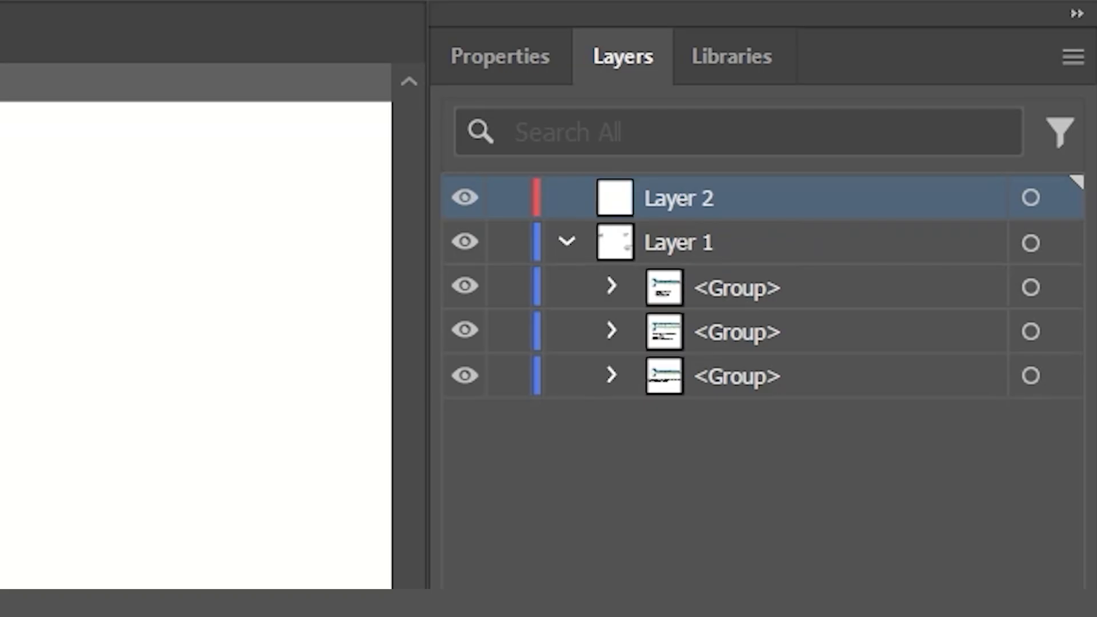
pyautogui.click(821, 606)
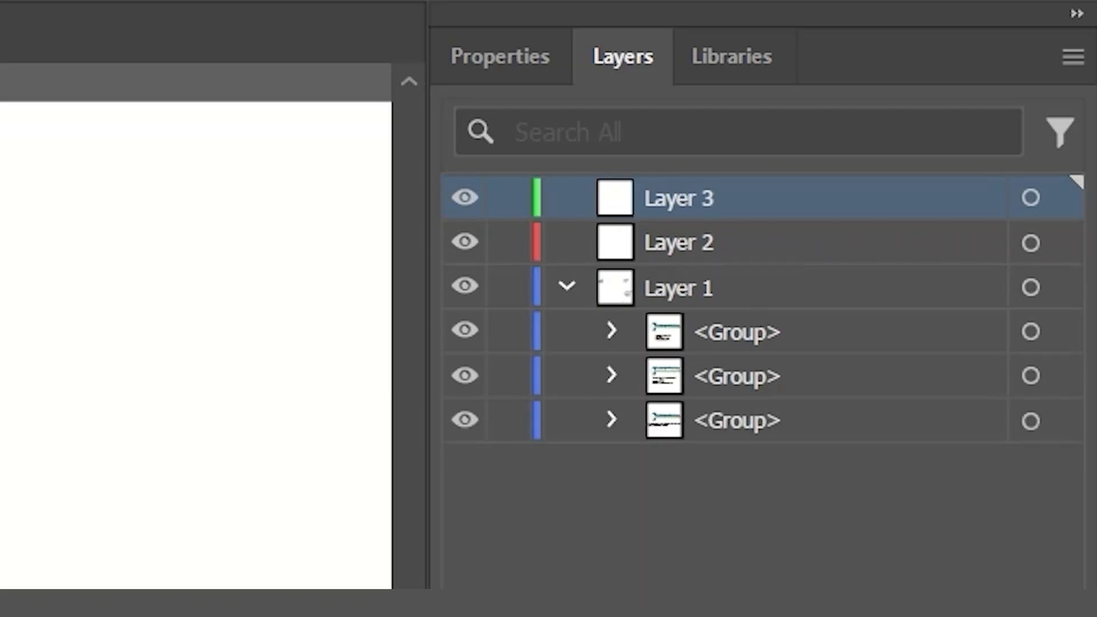
# Rename Layer 1 as Letter
pyautogui.click(668, 292)
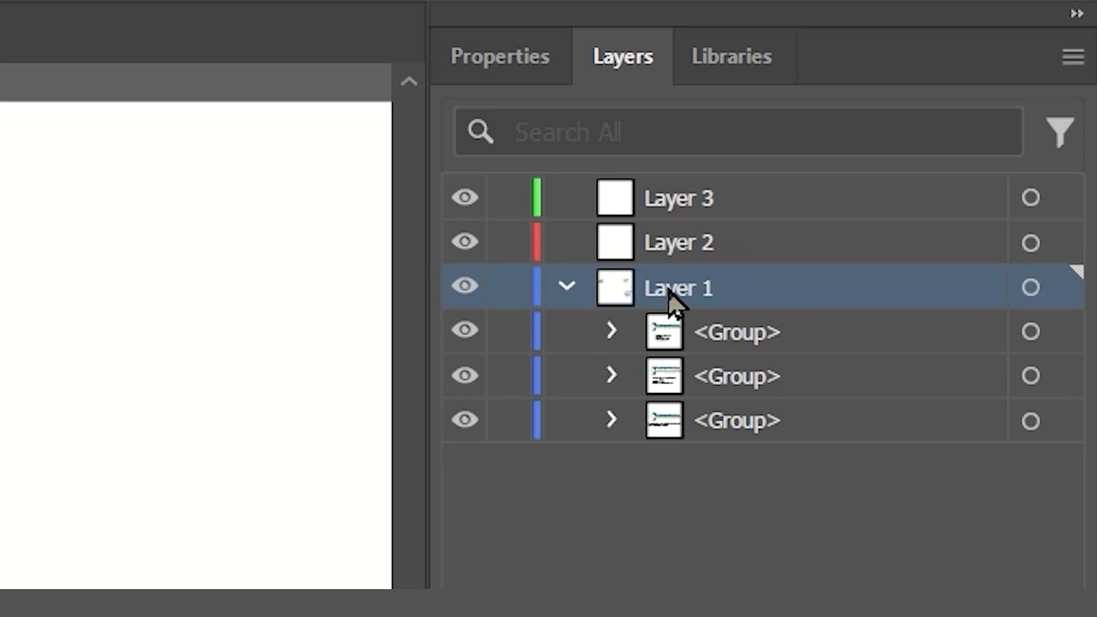
pyautogui.doubleClick(667, 285)
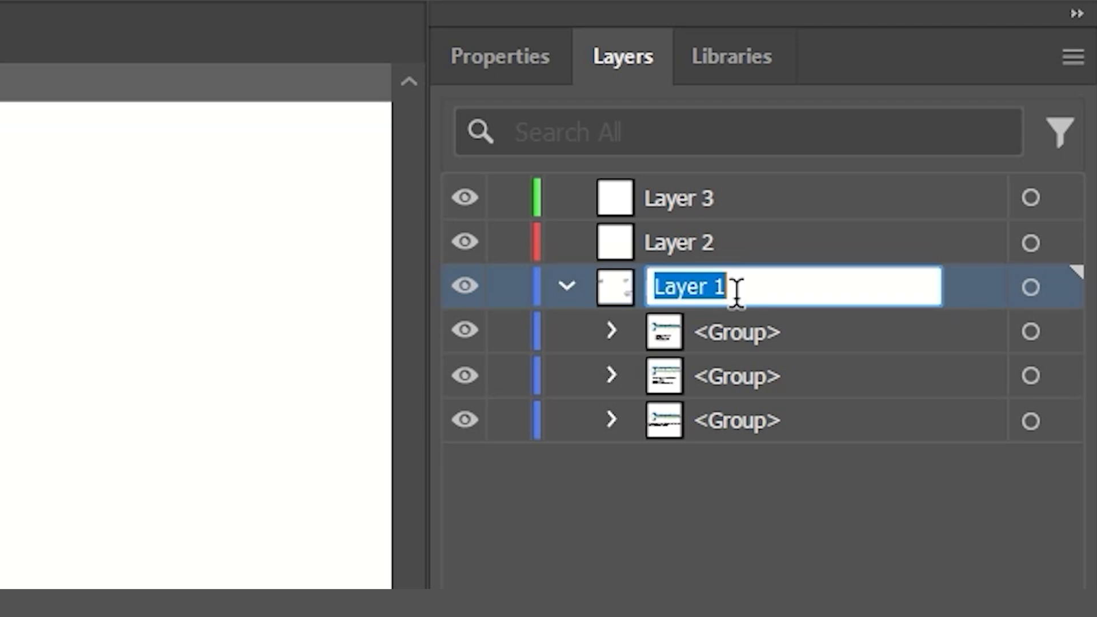
pyautogui.write('Let')
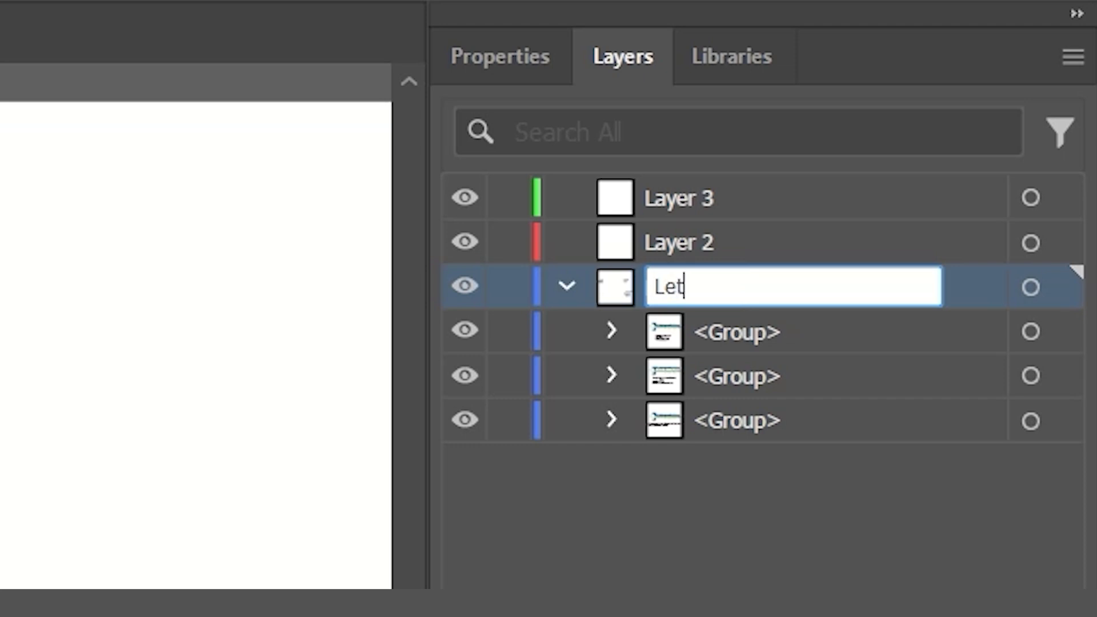
pyautogui.write('ter')
pyautogui.press('Return')
# Rename Layer 2 as Envelope and Layer 3 as Card
pyautogui.click(688, 242)
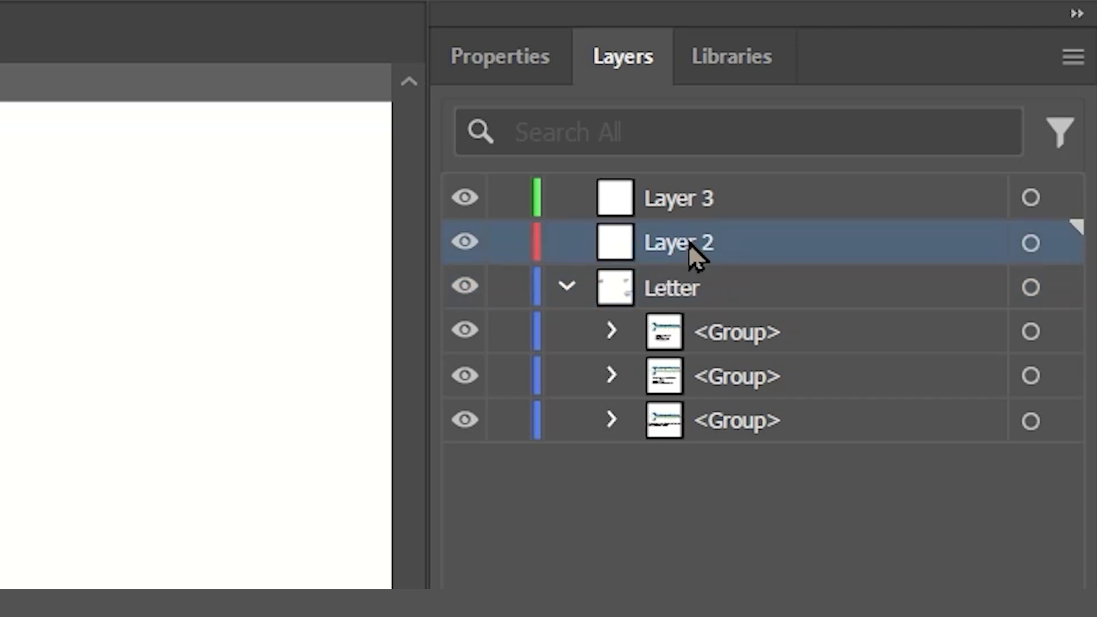
pyautogui.doubleClick(688, 243)
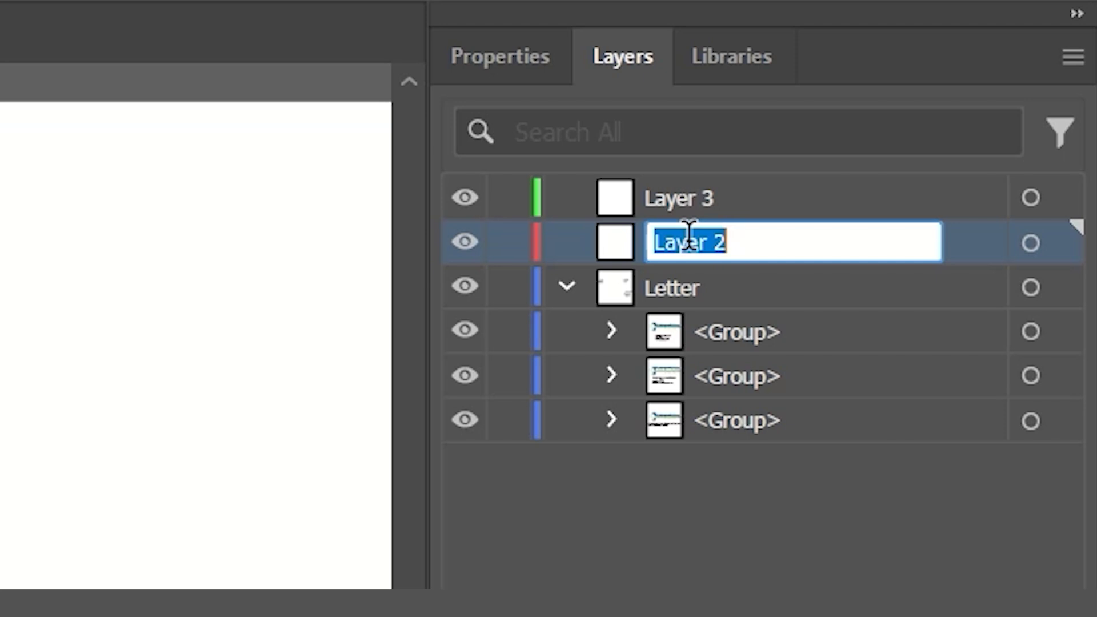
pyautogui.write('Envelope')
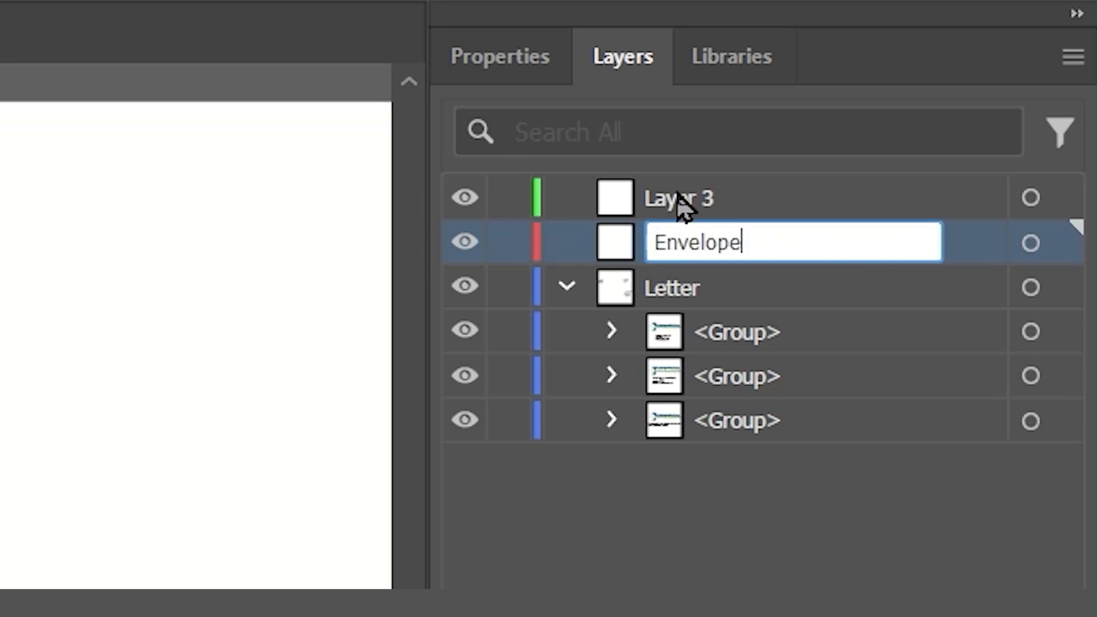
pyautogui.click(676, 204)
pyautogui.doubleClick(676, 203)
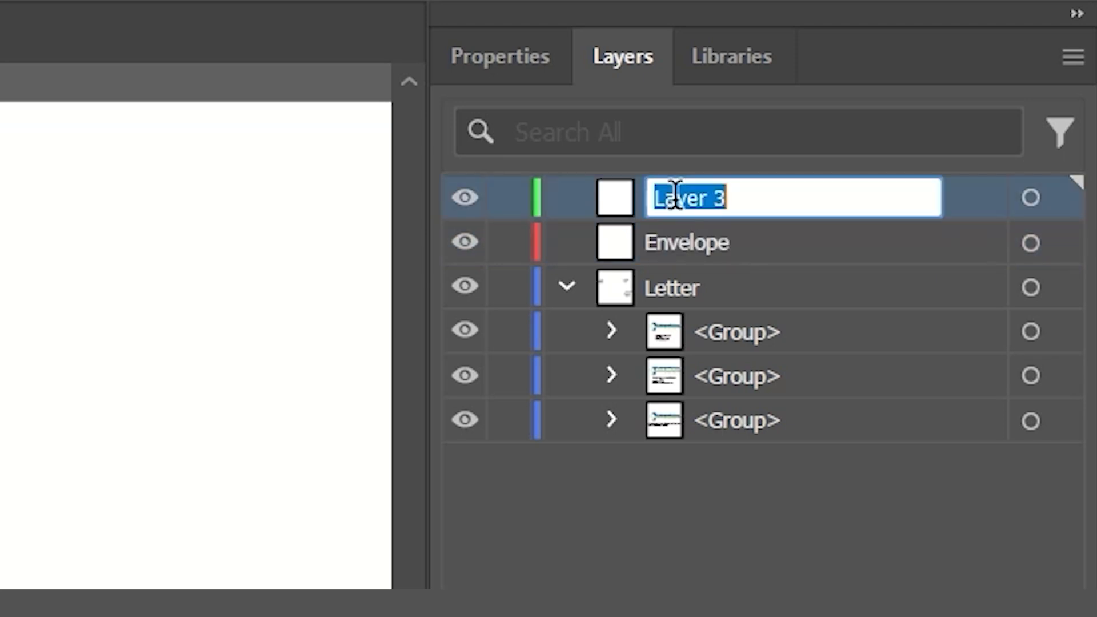
pyautogui.write('Card')
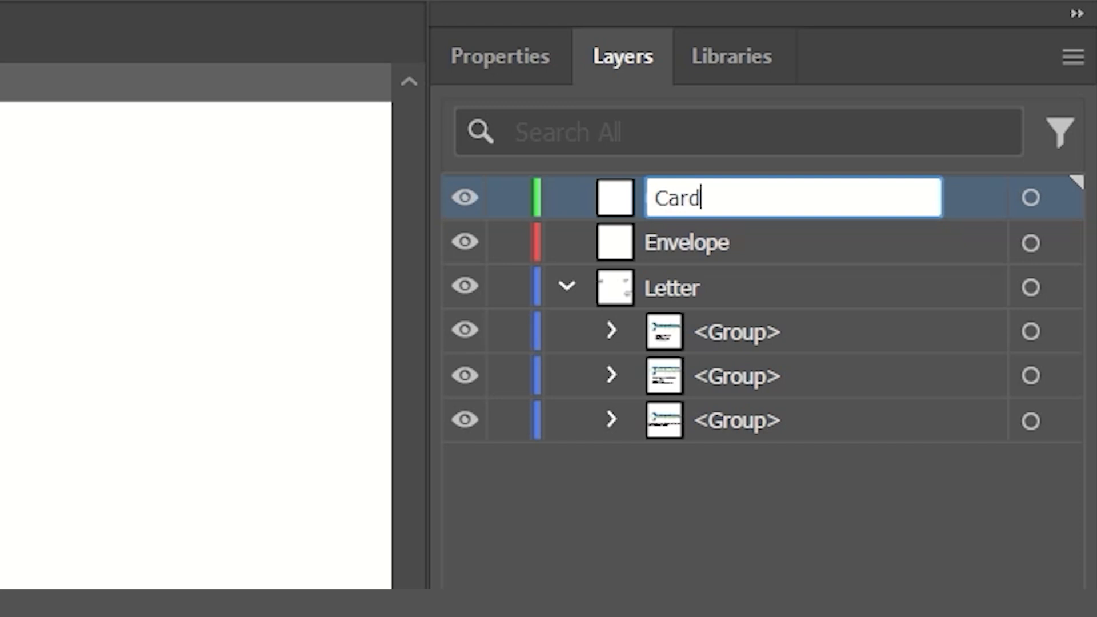
pyautogui.click(689, 488)
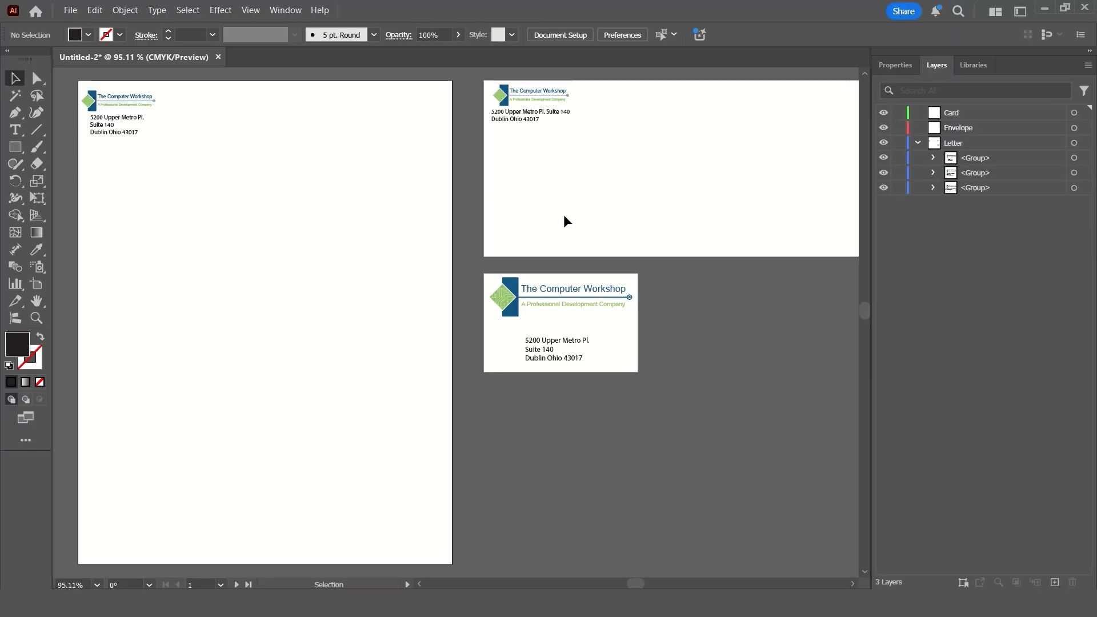
# Move the business card's artwork group to the Card layer and the envelope's artwork group to the Envelope layer
pyautogui.click(550, 314)
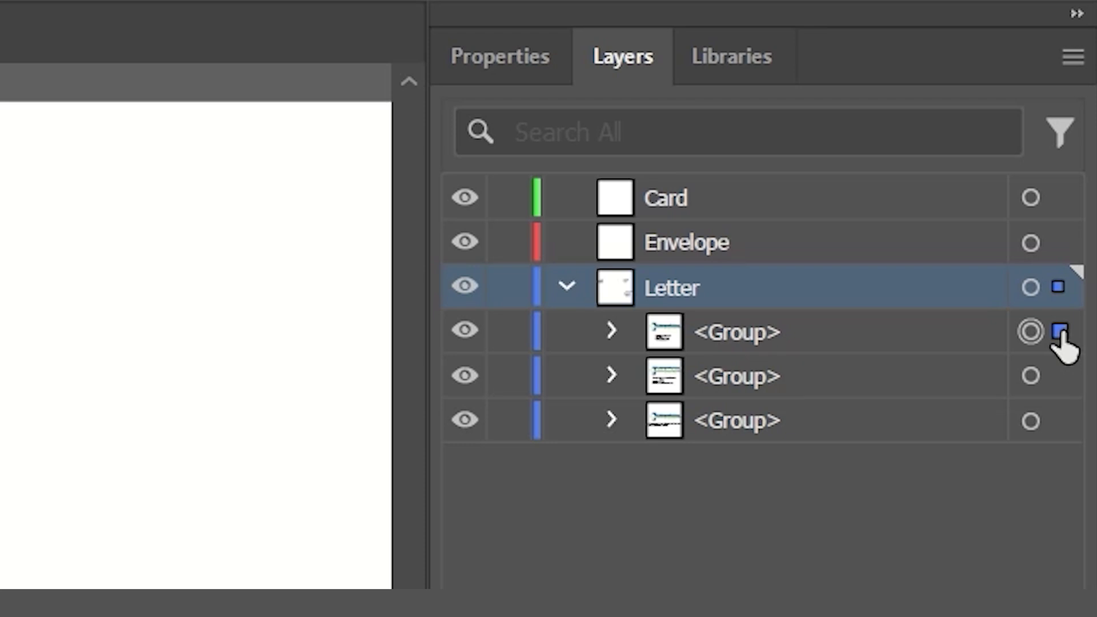
pyautogui.keyDown('shift'); pyautogui.click(1059, 199); pyautogui.keyUp('shift')
pyautogui.moveTo(1053, 215); pyautogui.dragTo(1054, 219)
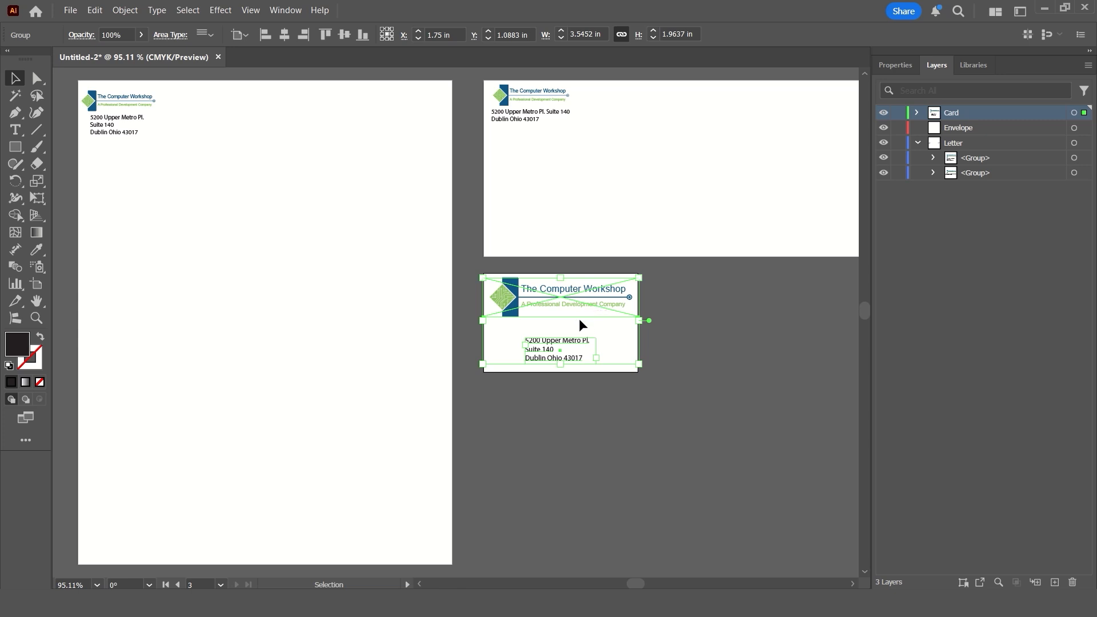
pyautogui.click(534, 114)
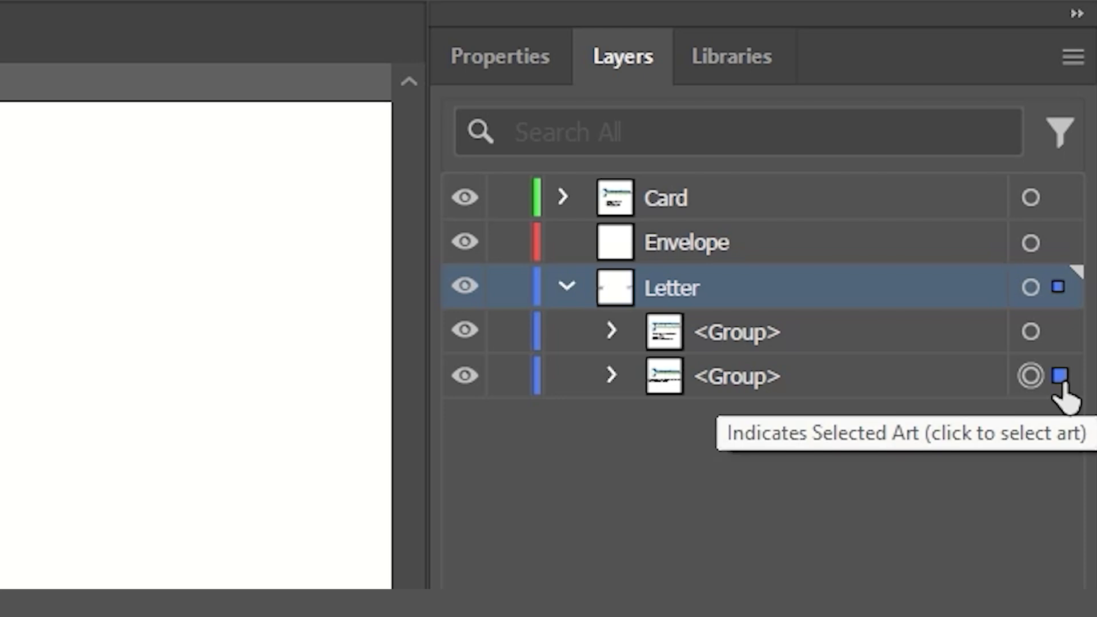
pyautogui.moveTo(1061, 377); pyautogui.dragTo(1057, 243)
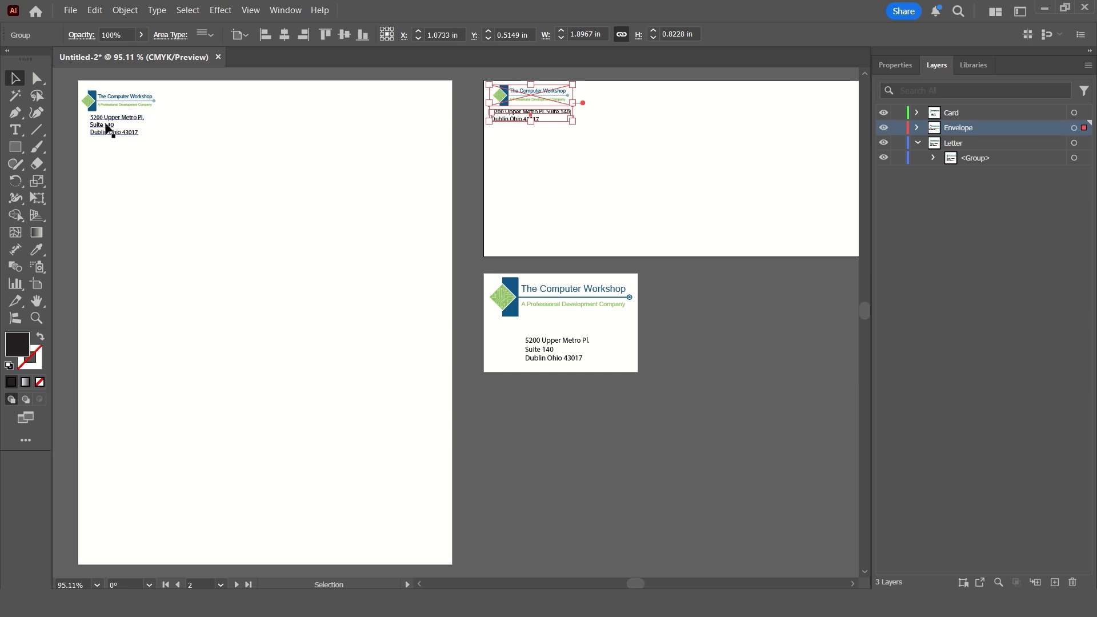
# Select the letterhead, envelope and business card artwork in turn to check which layer each belongs to
pyautogui.click(107, 127)
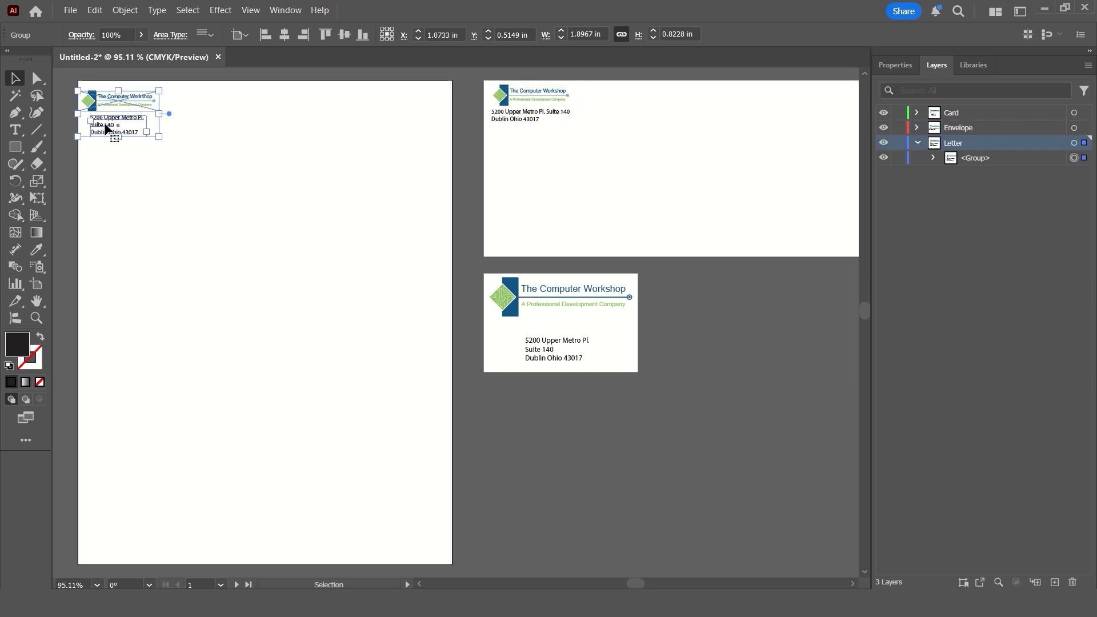
pyautogui.click(531, 114)
pyautogui.click(534, 311)
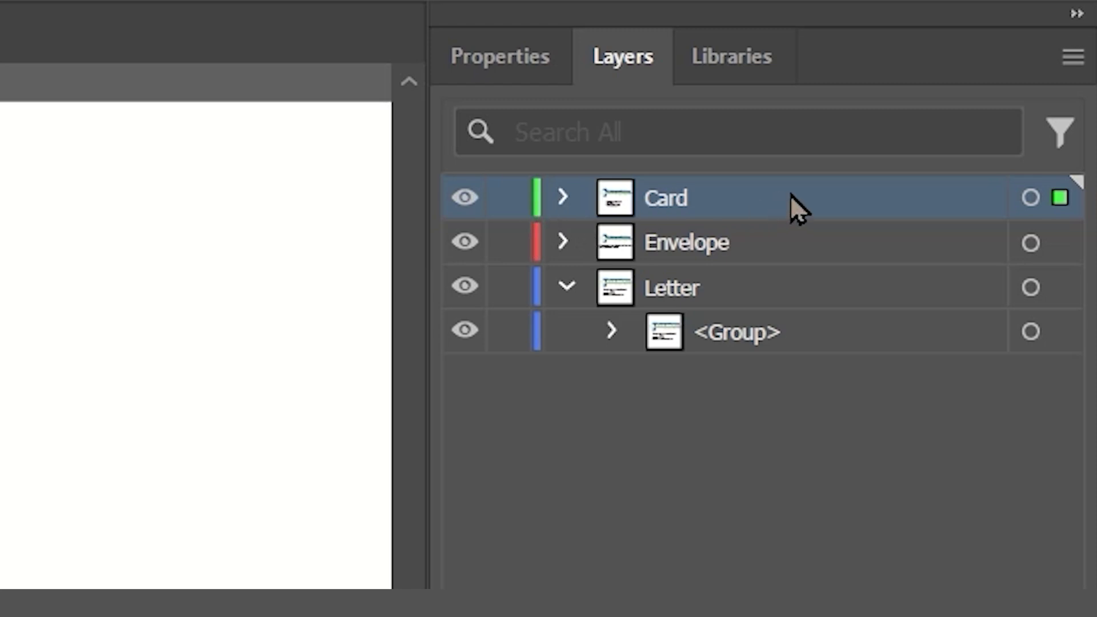
# Set the Card layer's color to Magenta in its layer options
pyautogui.doubleClick(841, 210)
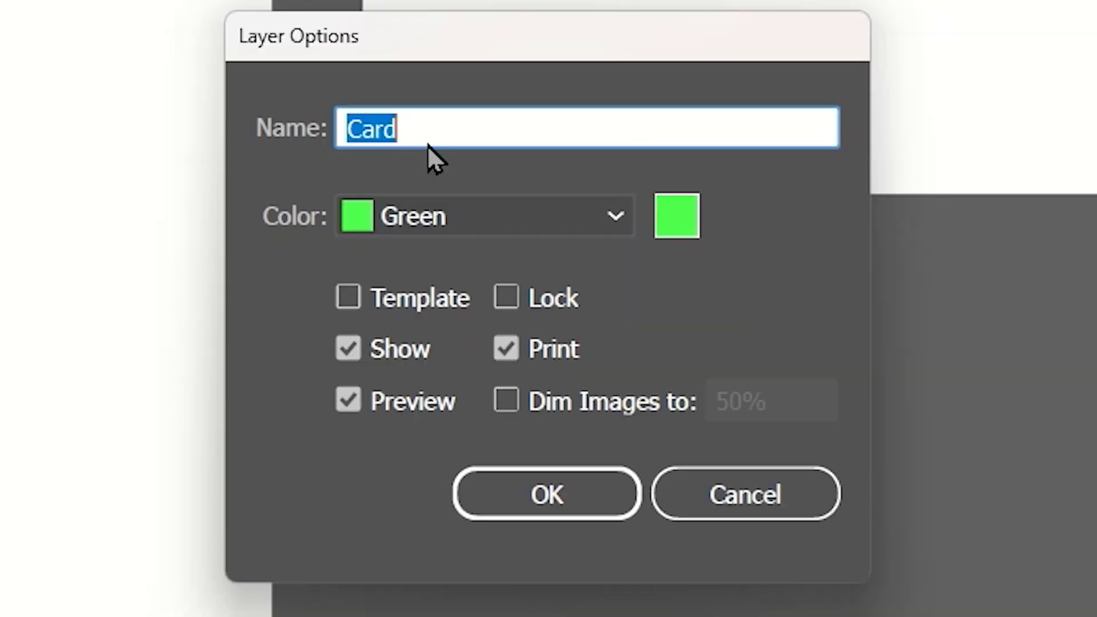
pyautogui.click(620, 220)
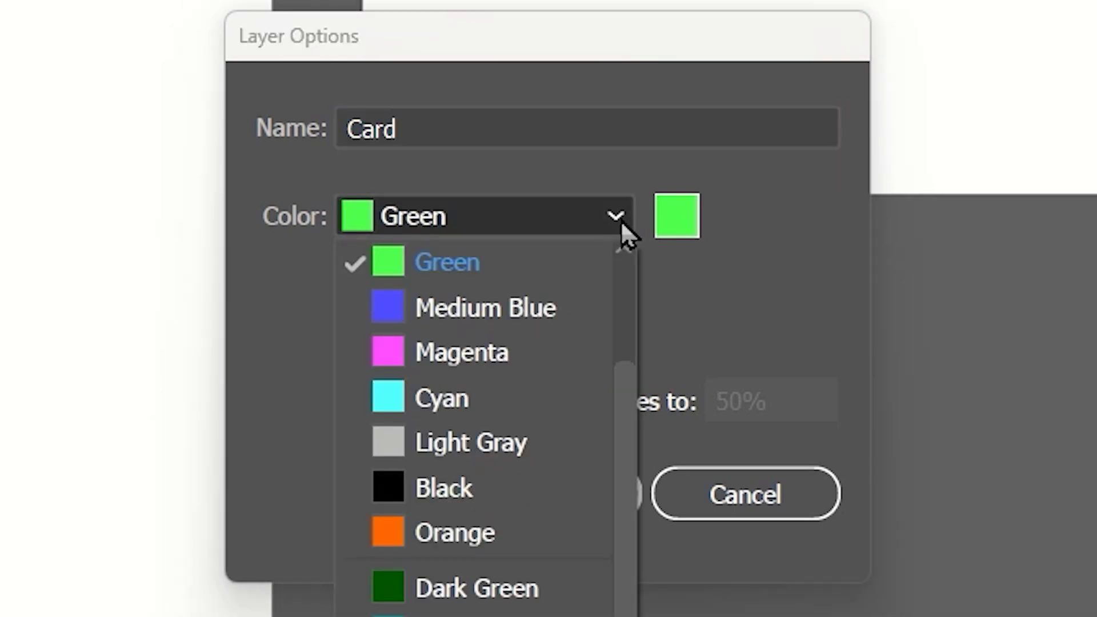
pyautogui.click(462, 354)
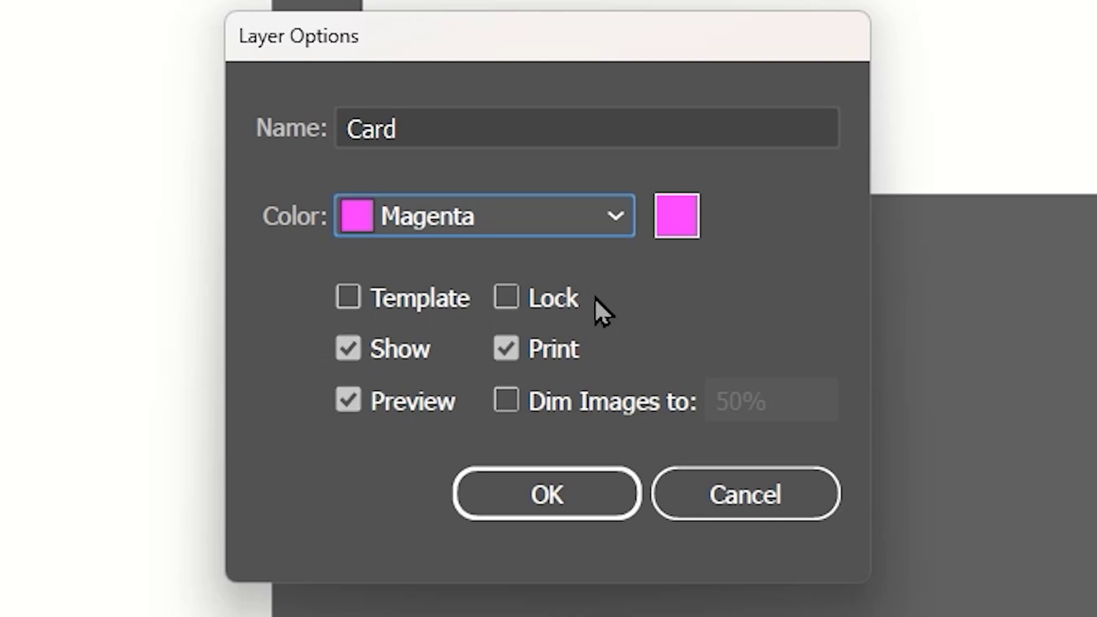
pyautogui.click(548, 495)
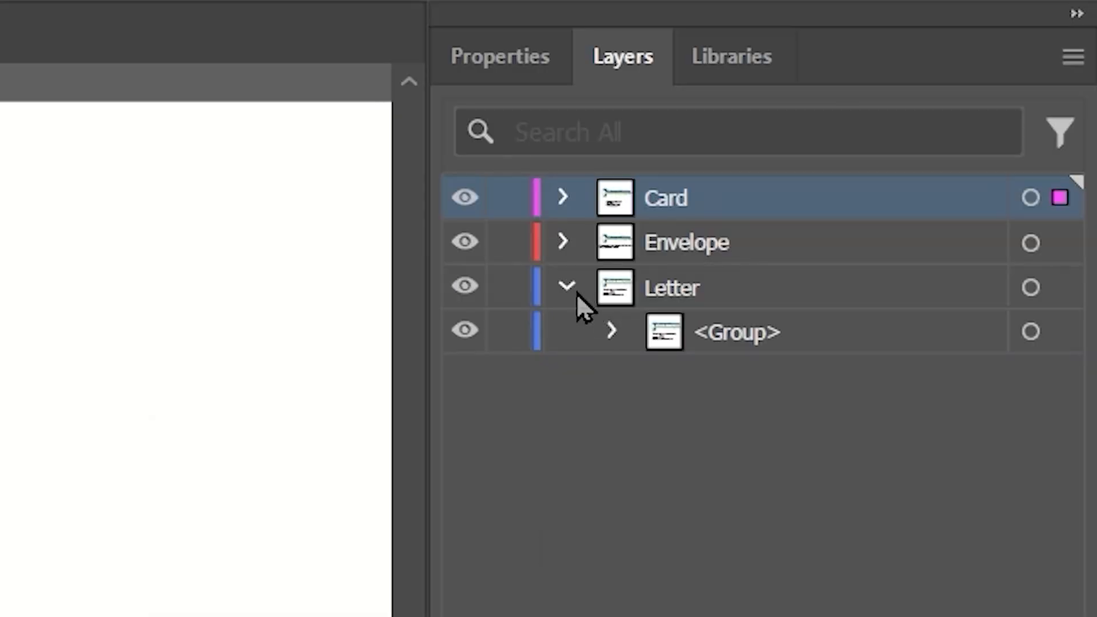
# Expand the Envelope and Card layers to view the groups they contain
pyautogui.click(563, 242)
pyautogui.click(563, 199)
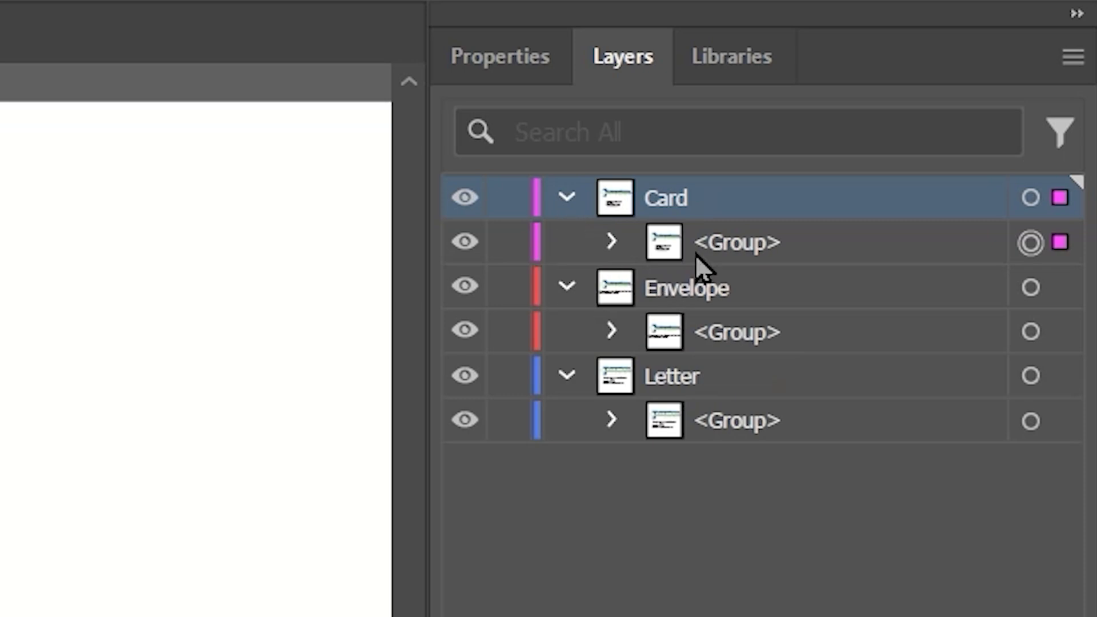